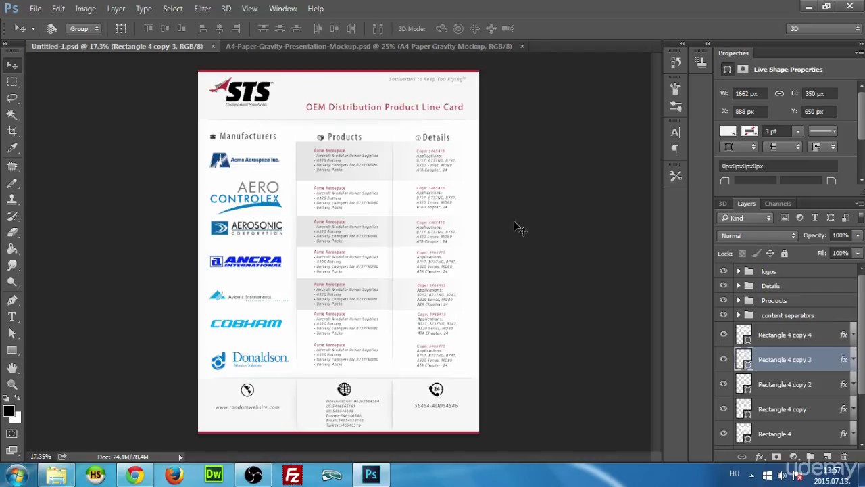
# Save a copy of the product line card as a JPEG named myDesign in the Udemy folder, at maximum quality 12
pyautogui.click(328, 46)
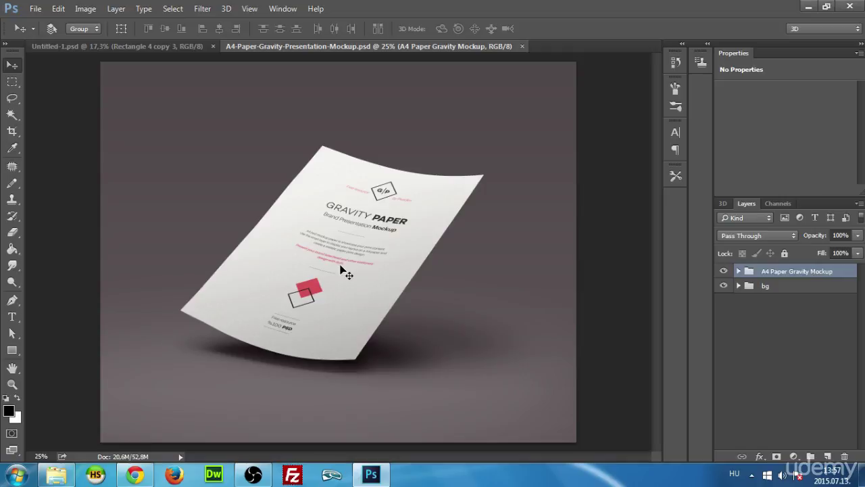
pyautogui.click(156, 47)
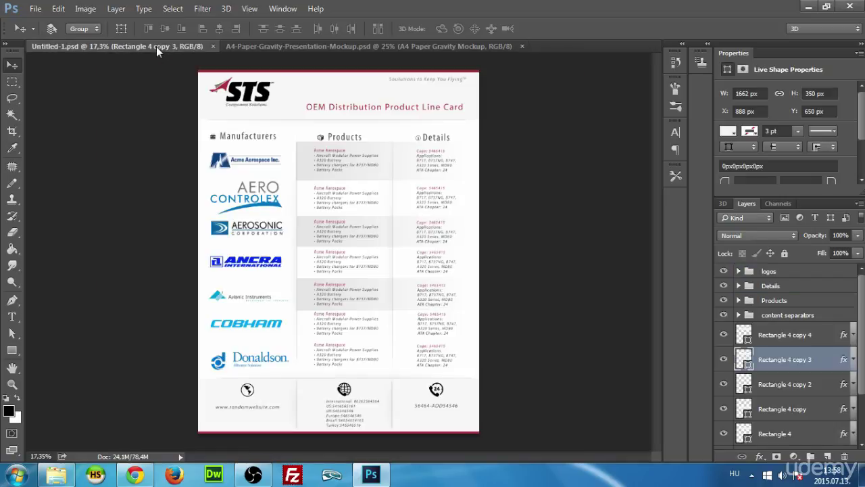
pyautogui.click(35, 9)
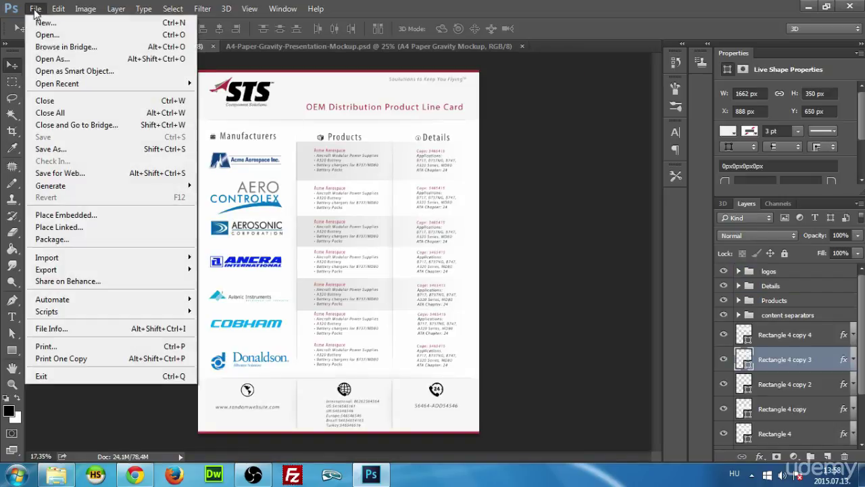
pyautogui.click(67, 151)
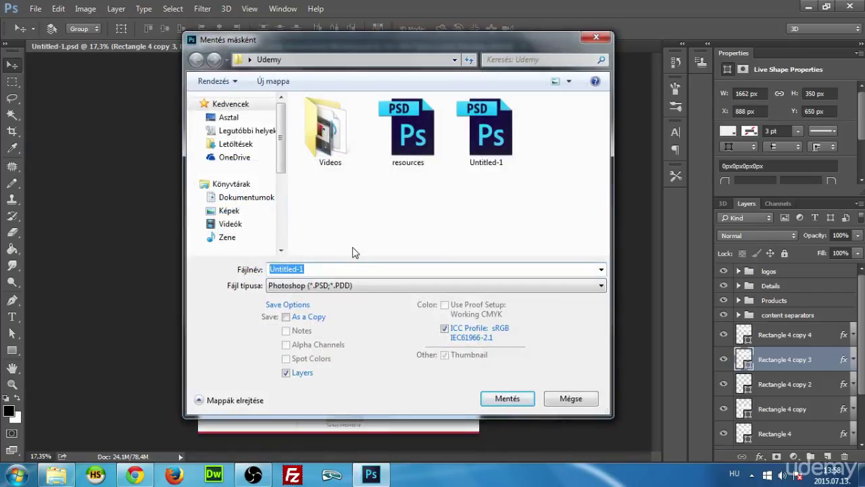
pyautogui.write('myDesign')
pyautogui.click(357, 285)
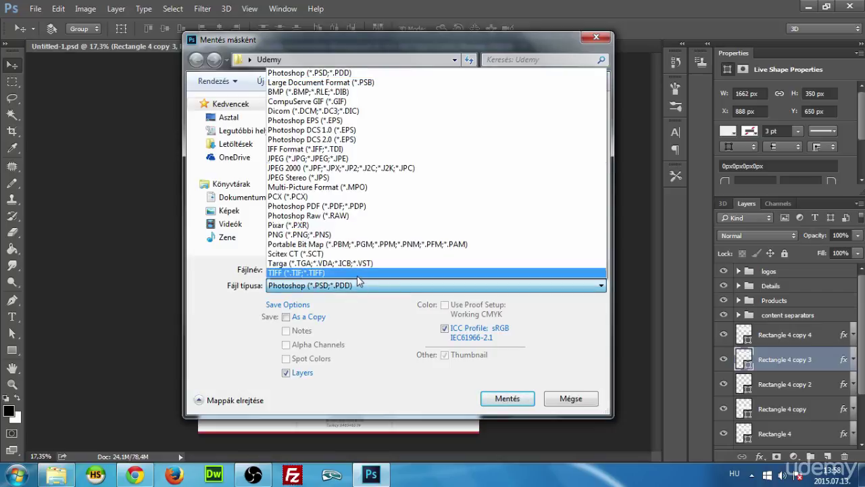
pyautogui.click(325, 158)
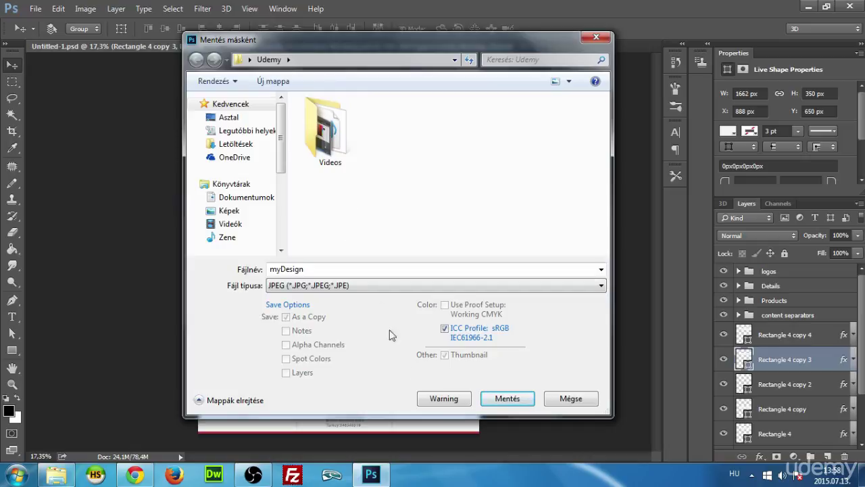
pyautogui.click(508, 400)
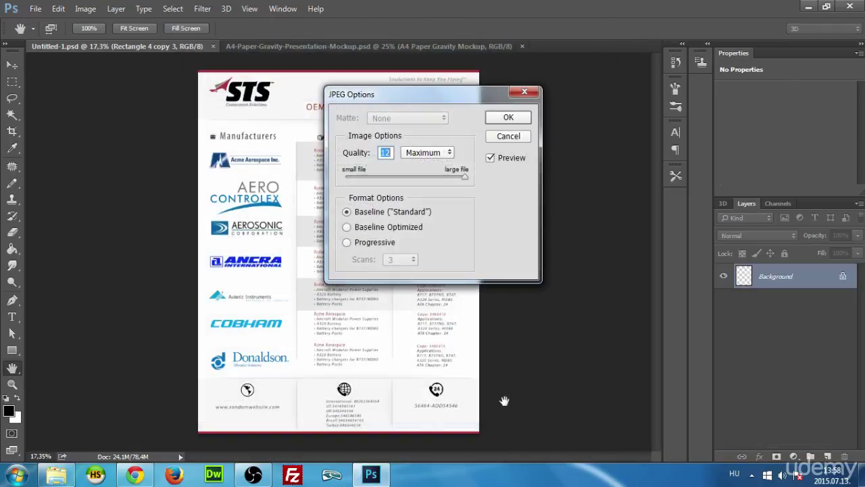
pyautogui.click(508, 118)
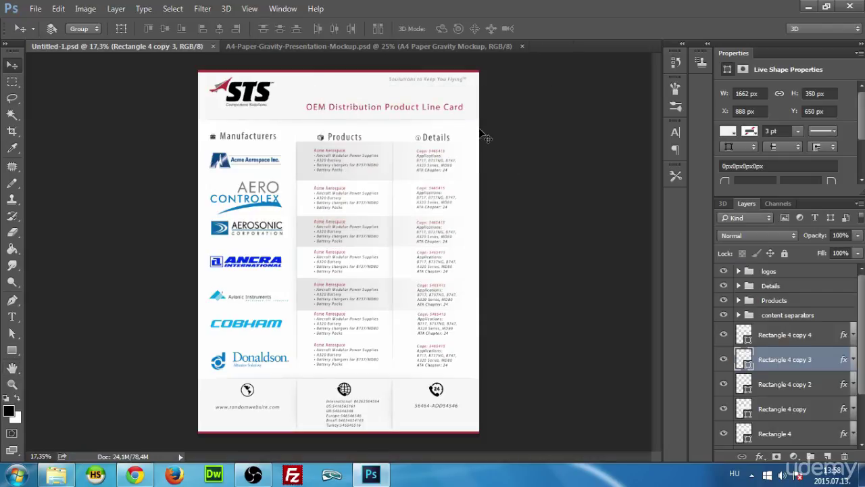
pyautogui.click(58, 478)
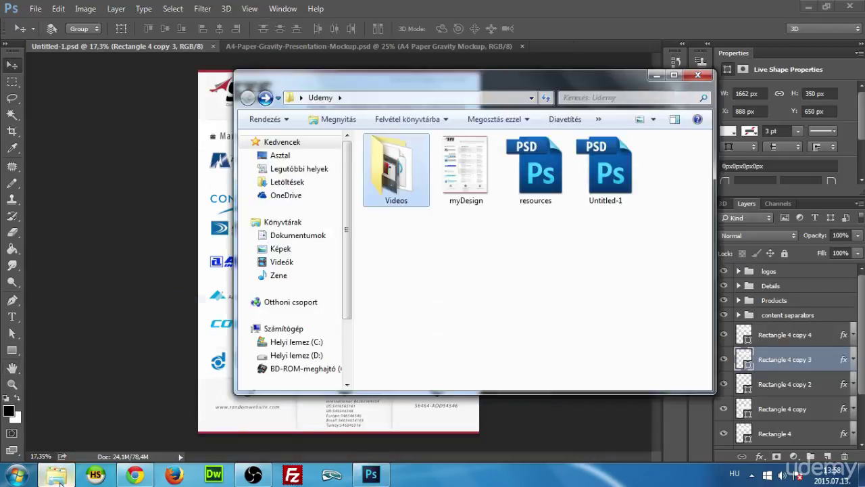
pyautogui.click(58, 478)
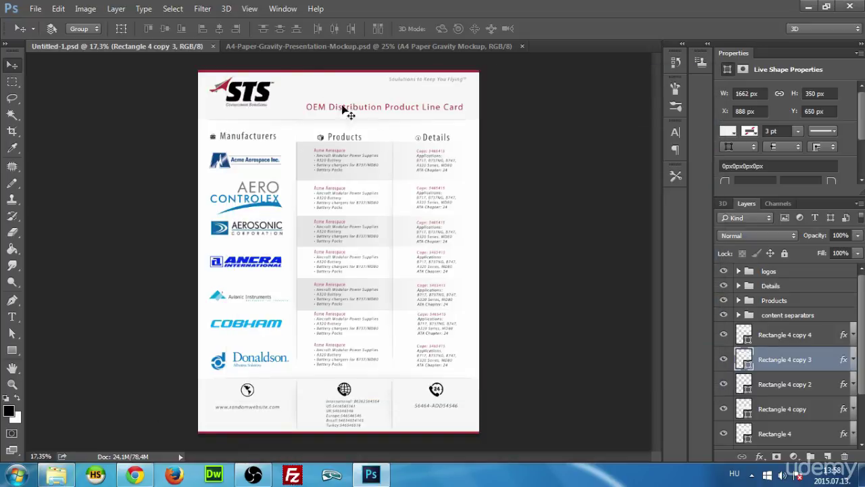
# Open the contents of the PUT YOUR DESIGN HERE smart object in the A4 paper mockup, leaving the missing fonts unresolved
pyautogui.click(287, 44)
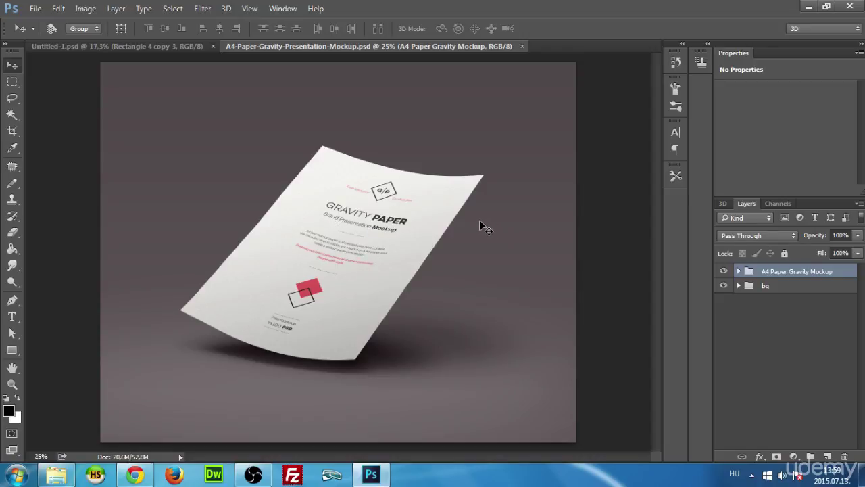
pyautogui.click(740, 271)
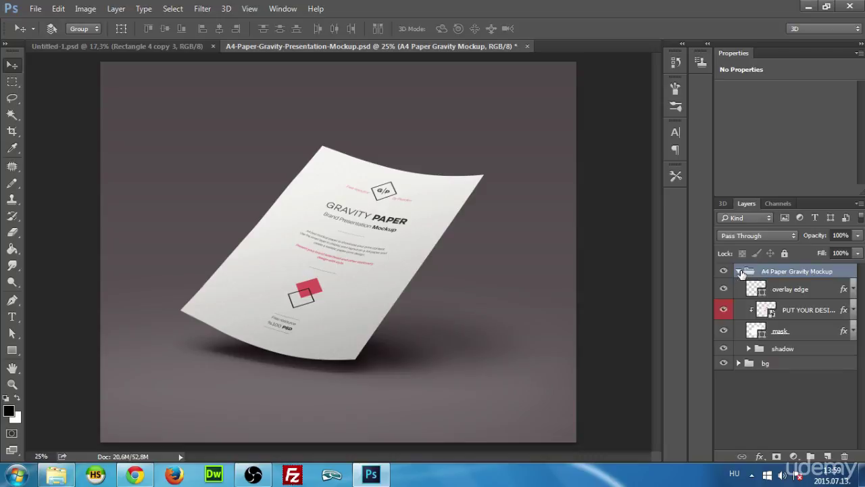
pyautogui.click(739, 271)
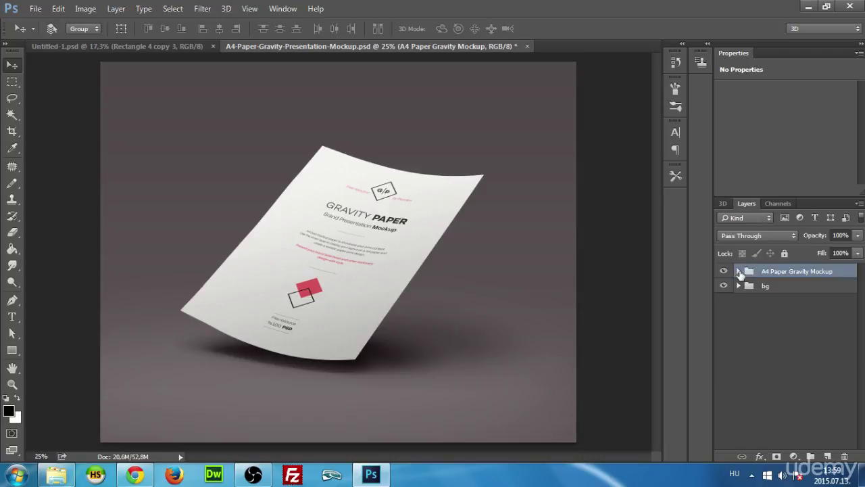
pyautogui.click(739, 272)
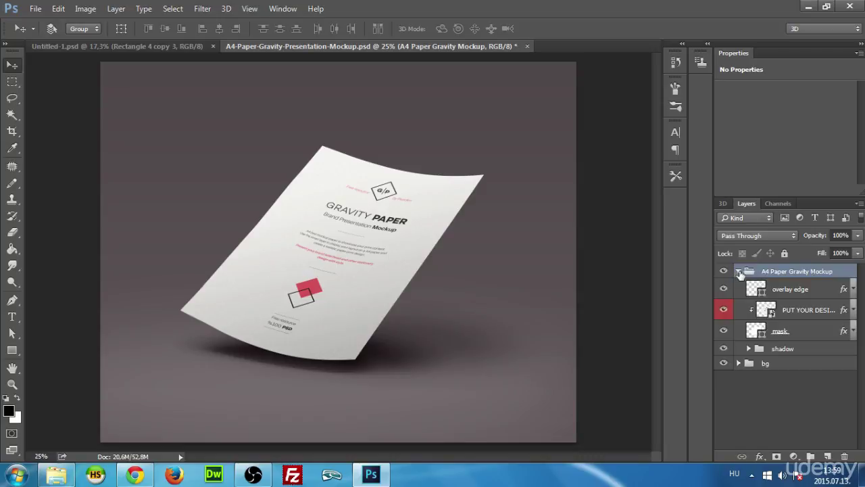
pyautogui.click(799, 313)
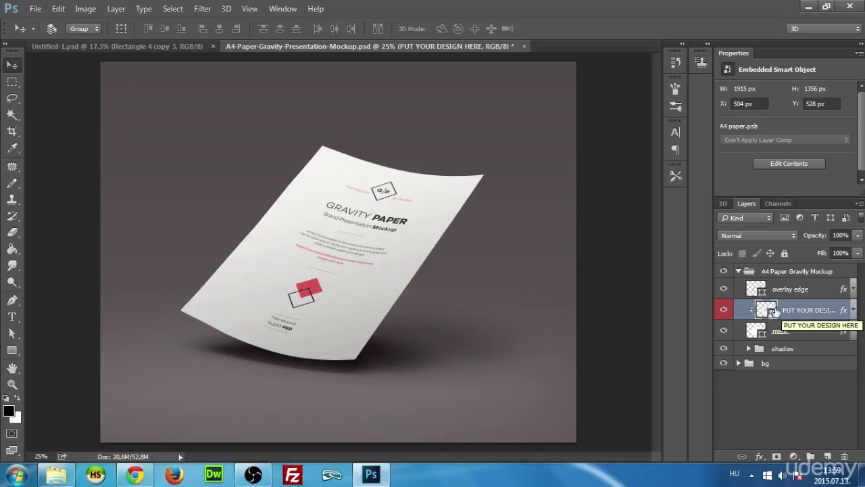
pyautogui.doubleClick(765, 310)
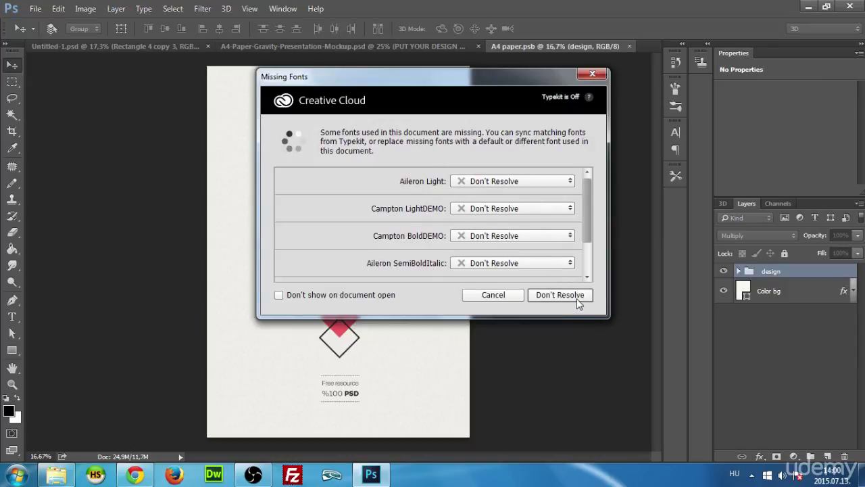
pyautogui.click(588, 76)
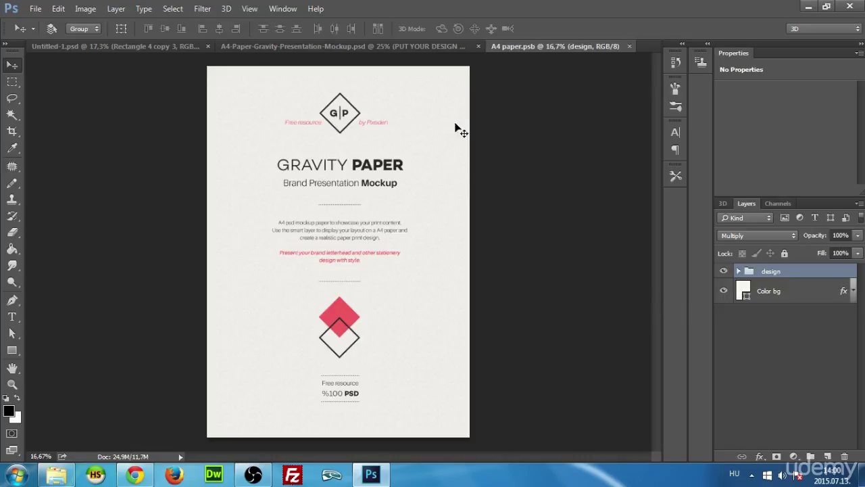
# Place the myDesign image into A4 paper.psb, align it with the page's lower edge and stretch its height to about 106% to fill the page
pyautogui.click(360, 46)
pyautogui.click(517, 47)
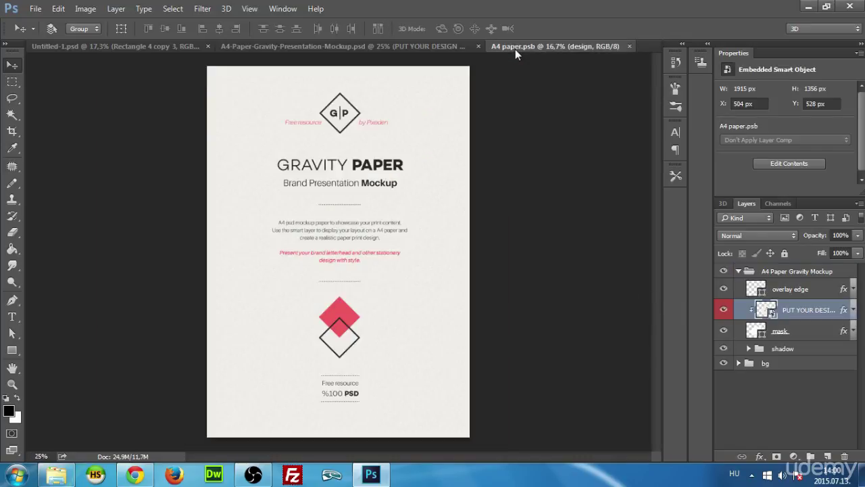
pyautogui.click(415, 49)
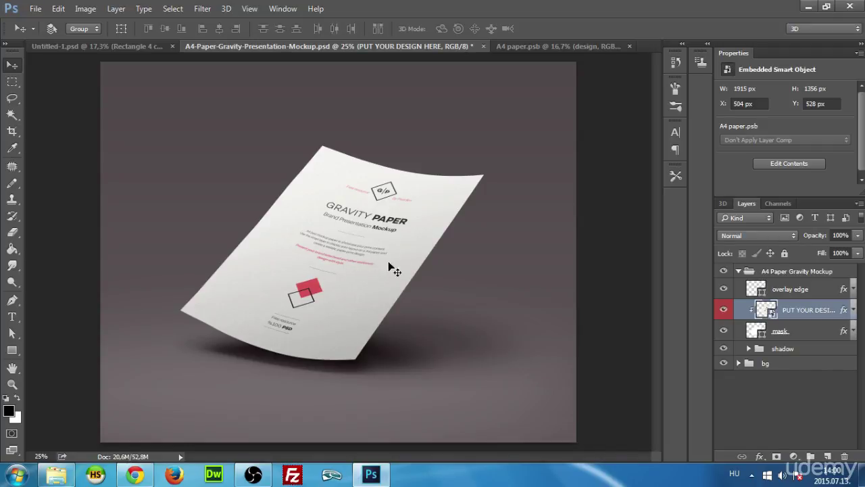
pyautogui.click(517, 46)
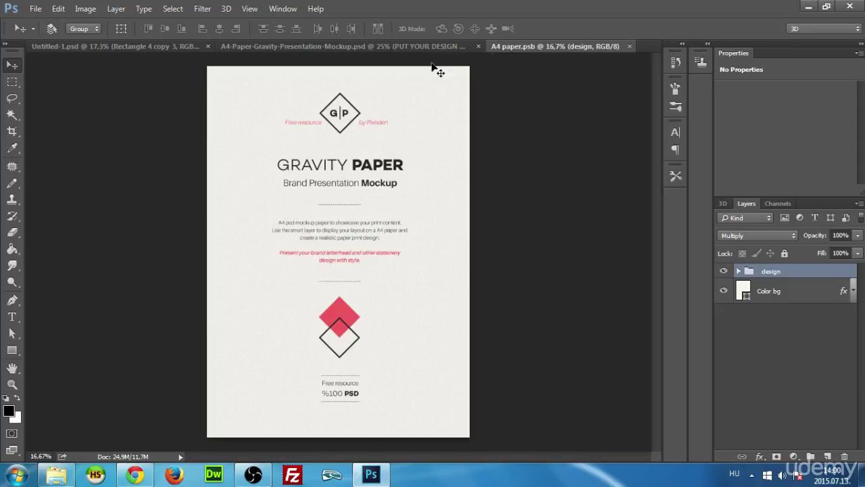
pyautogui.click(56, 475)
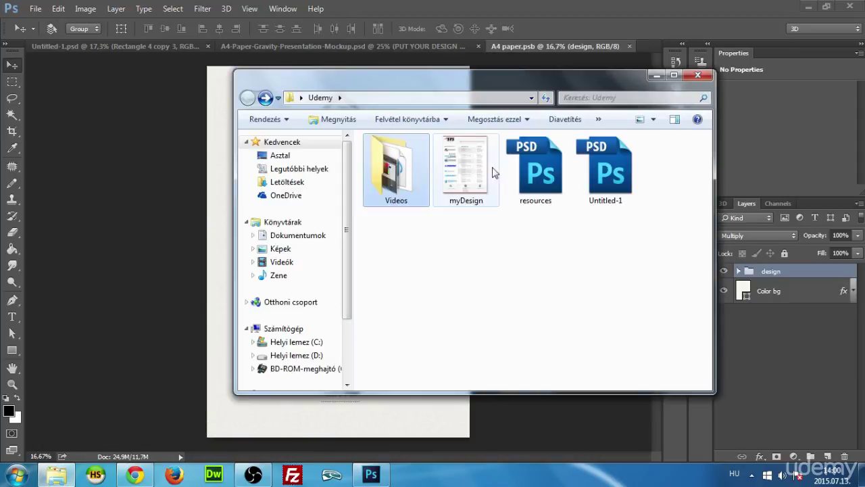
pyautogui.moveTo(475, 170); pyautogui.dragTo(542, 65)
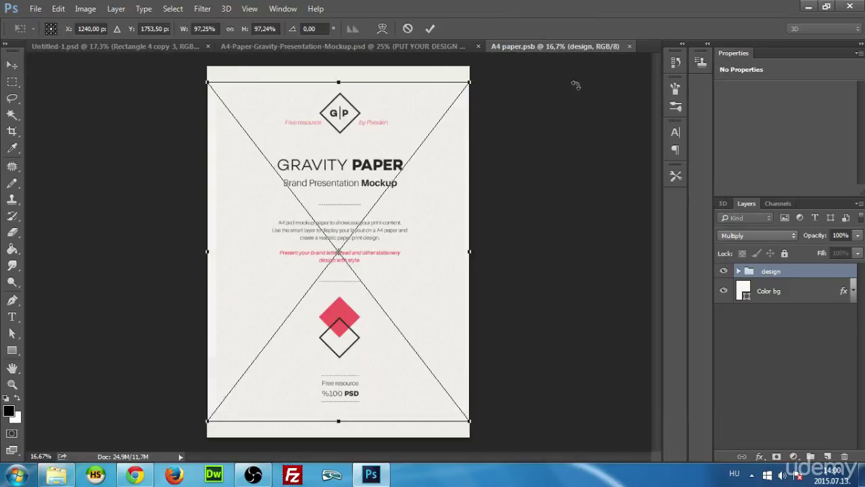
pyautogui.moveTo(405, 265)
pyautogui.mouseDown()
pyautogui.moveTo(400, 287)
pyautogui.moveTo(399, 275)
pyautogui.mouseUp()
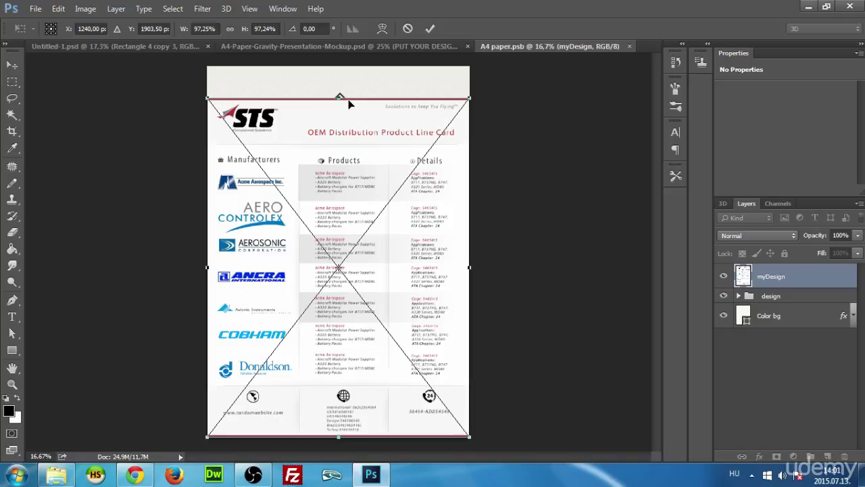
pyautogui.moveTo(340, 98); pyautogui.dragTo(344, 66)
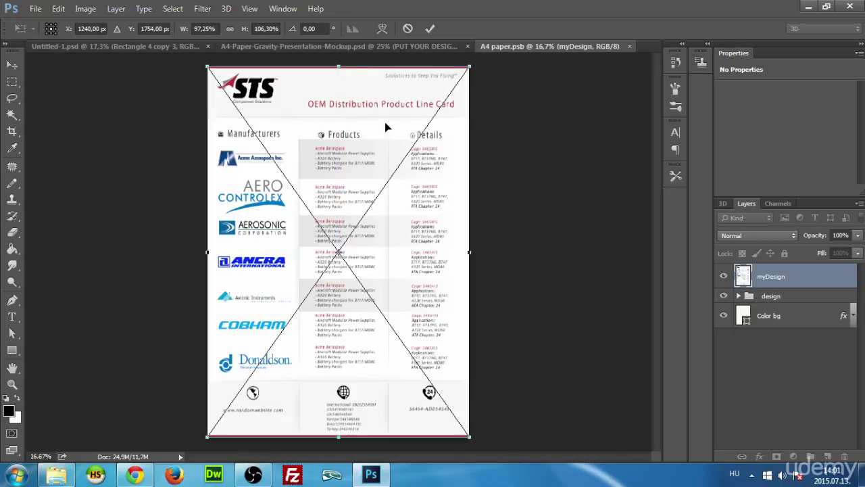
pyautogui.press('Return')
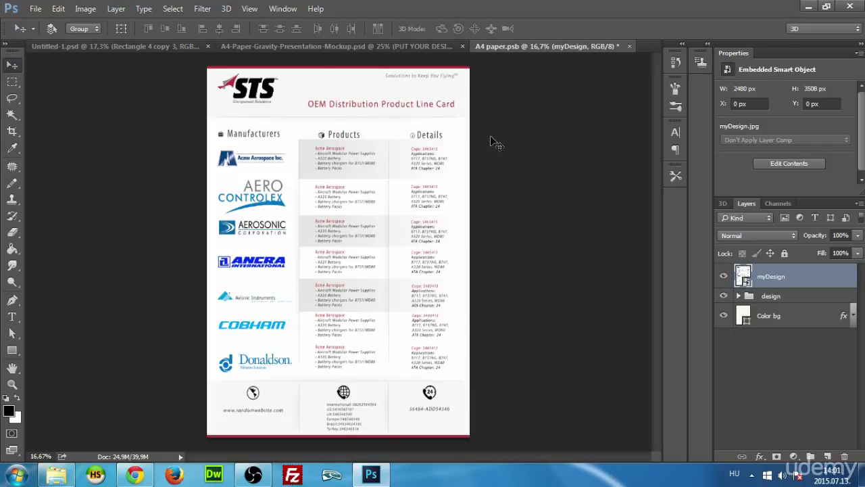
# Save the edited smart object contents to update the mockup, and save the mockup document
pyautogui.hotkey('ctrl', 's')
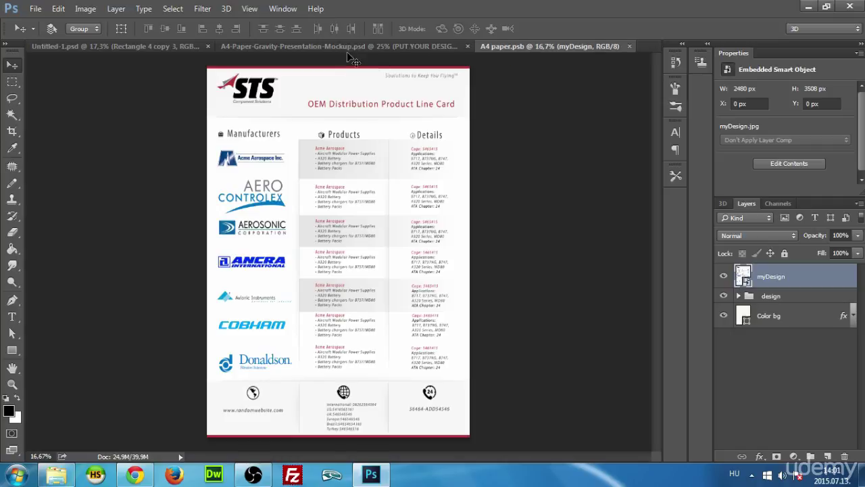
pyautogui.click(357, 49)
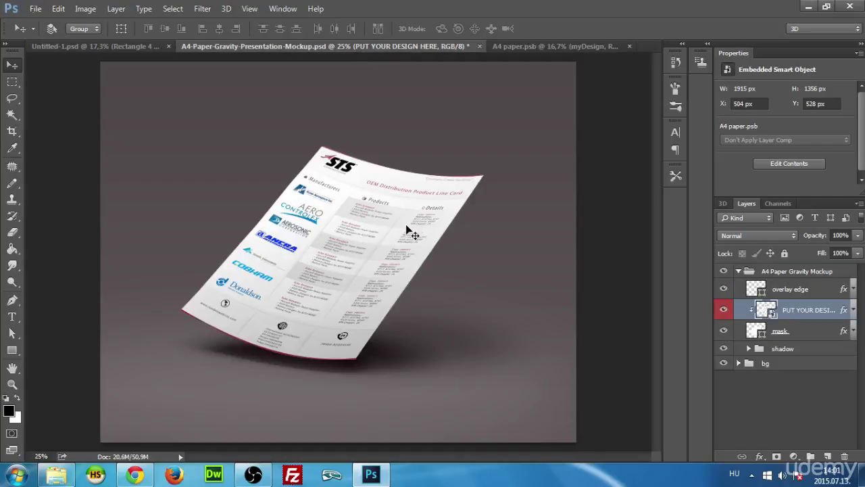
pyautogui.hotkey('ctrl', '+')
pyautogui.scroll(-2, 381, 241)
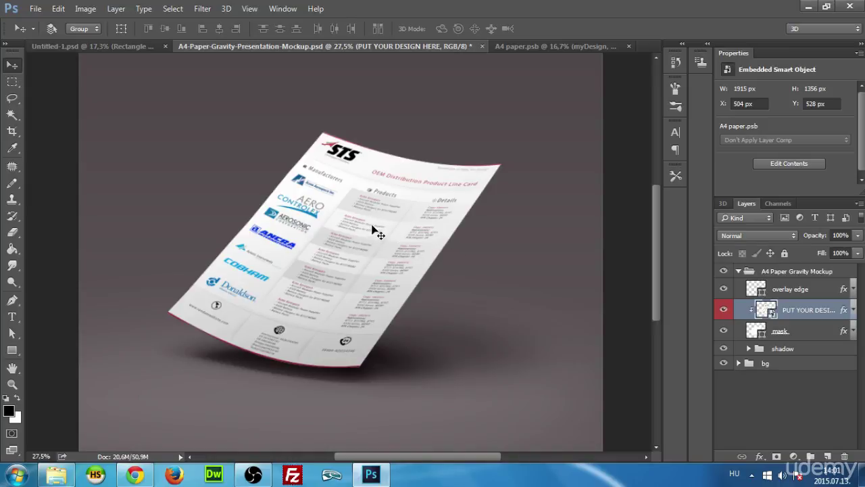
pyautogui.hotkey('ctrl', 's')
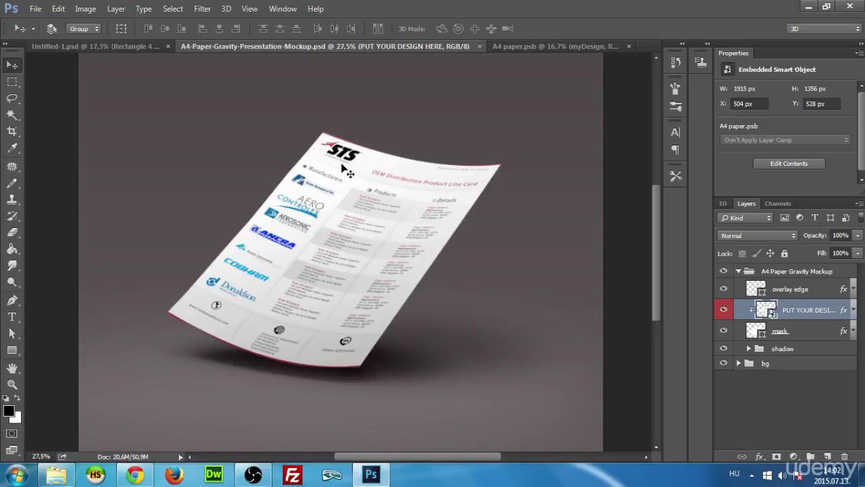
# Save a copy of the mockup as a JPEG named FinalDesign in the A4-Paper-Gravity-Presentation-Mockup-PIXEDEN folder, accepting the JPEG options
pyautogui.click(35, 9)
pyautogui.click(71, 147)
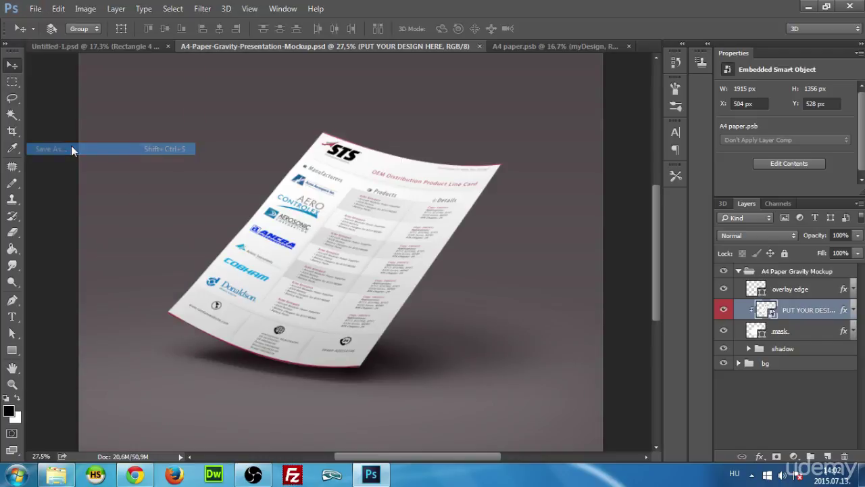
pyautogui.click(347, 285)
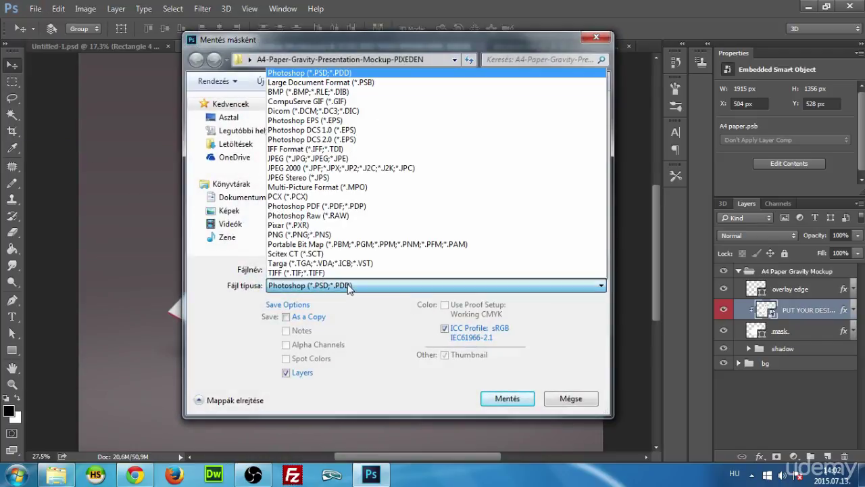
pyautogui.press('j')
pyautogui.click(307, 158)
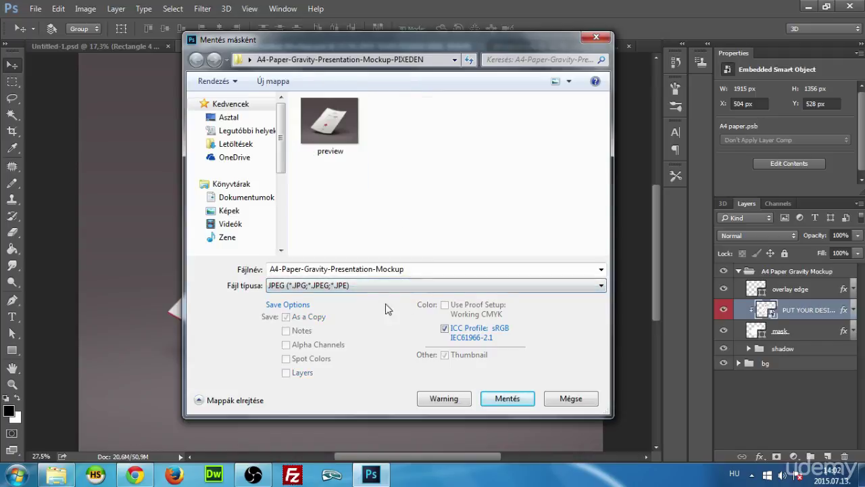
pyautogui.click(416, 269)
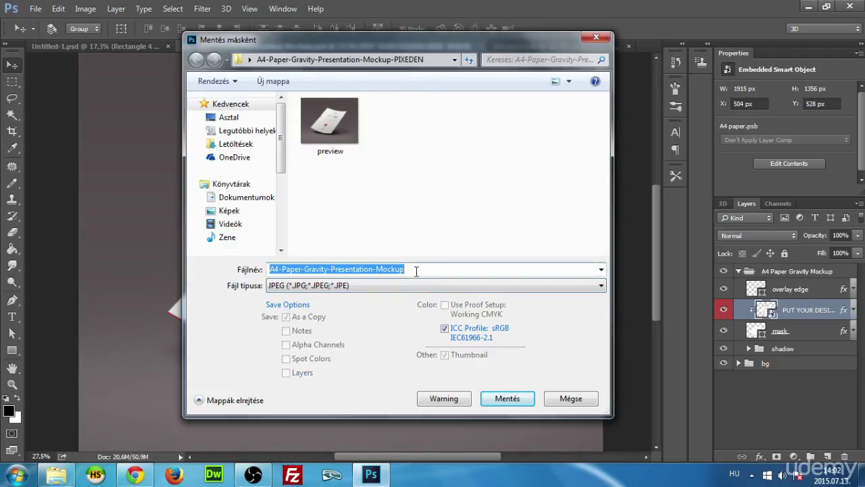
pyautogui.write('FinalDesa')
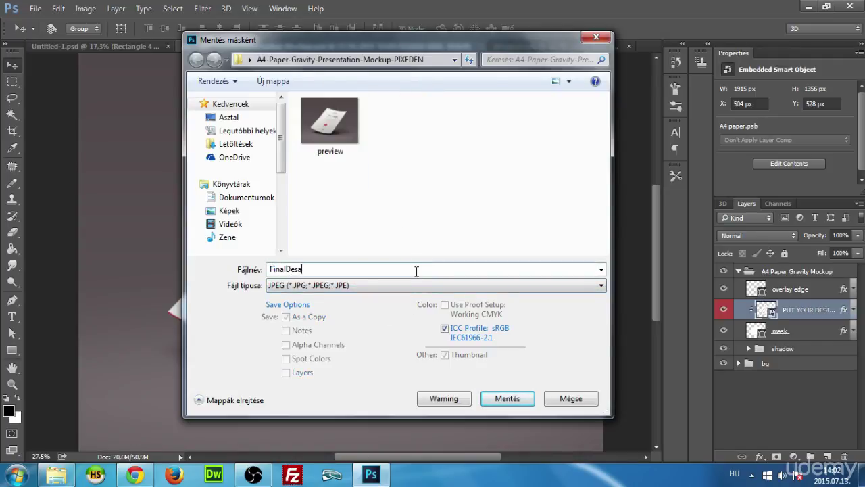
pyautogui.press('BackSpace')
pyautogui.write('ign')
pyautogui.click(498, 404)
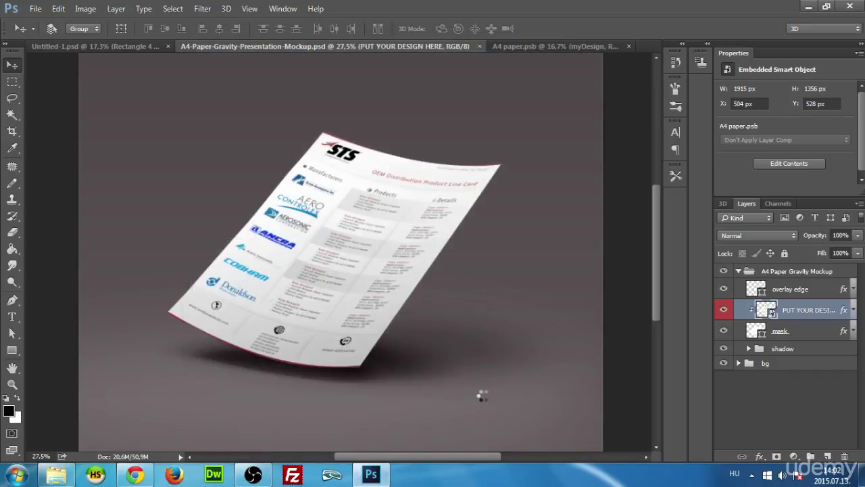
pyautogui.click(508, 118)
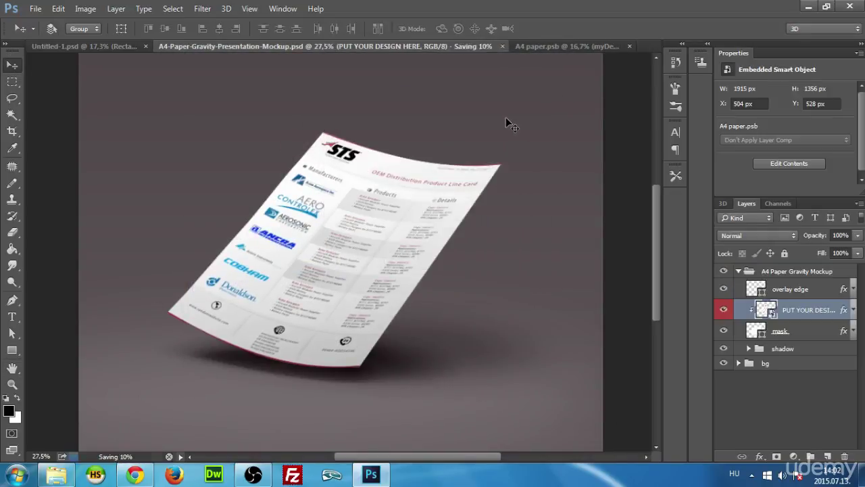
# Open the exported FinalDesign image from the desktop's A4 paper mockup folder in Windows Photo Viewer and inspect the design up close
pyautogui.click(862, 474)
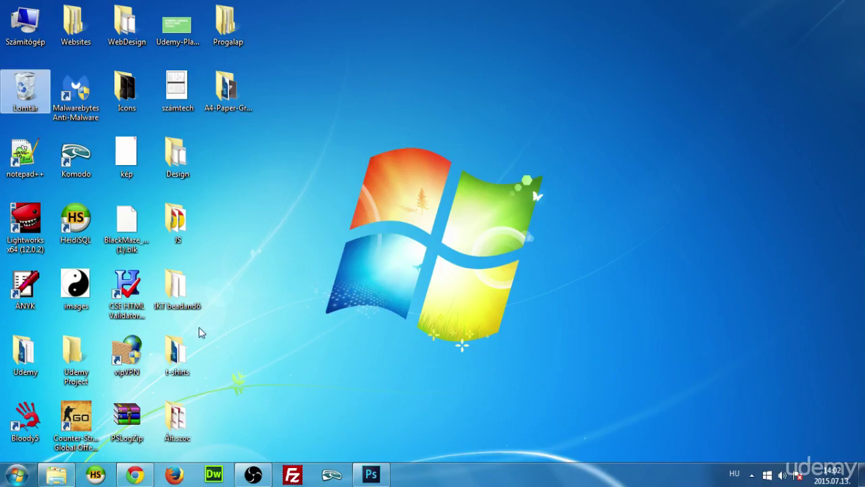
pyautogui.doubleClick(225, 88)
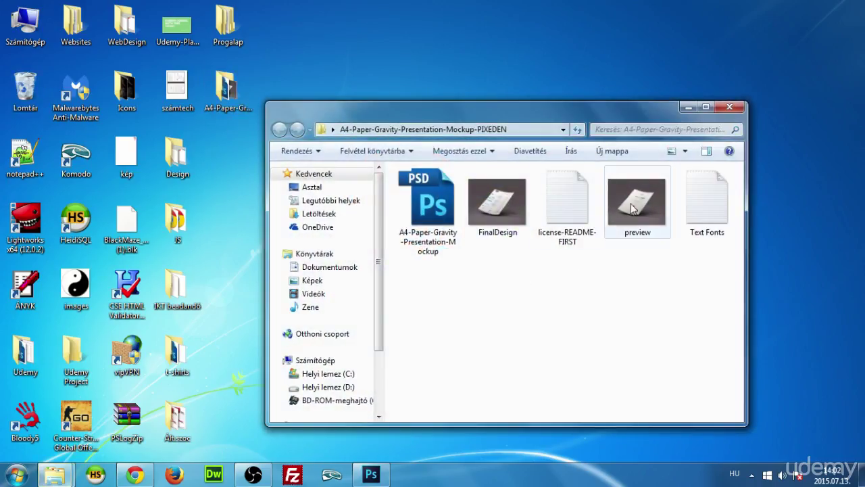
pyautogui.doubleClick(500, 200)
pyautogui.click(758, 42)
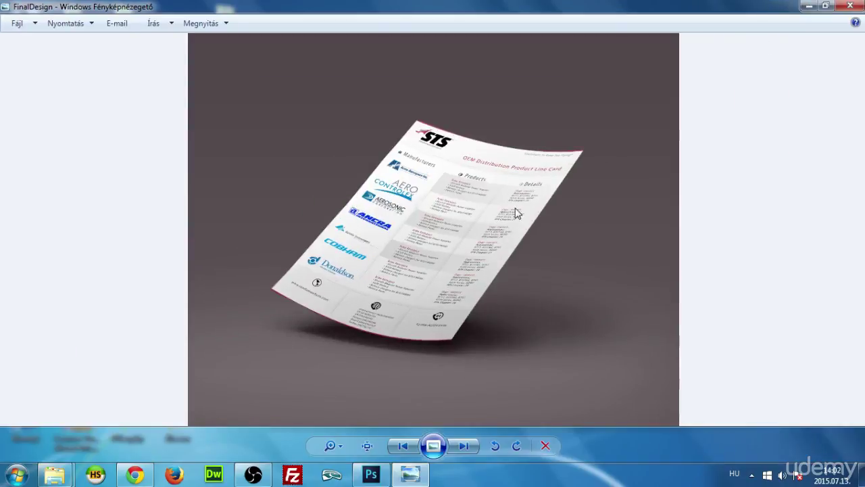
pyautogui.scroll(3, 462, 255)
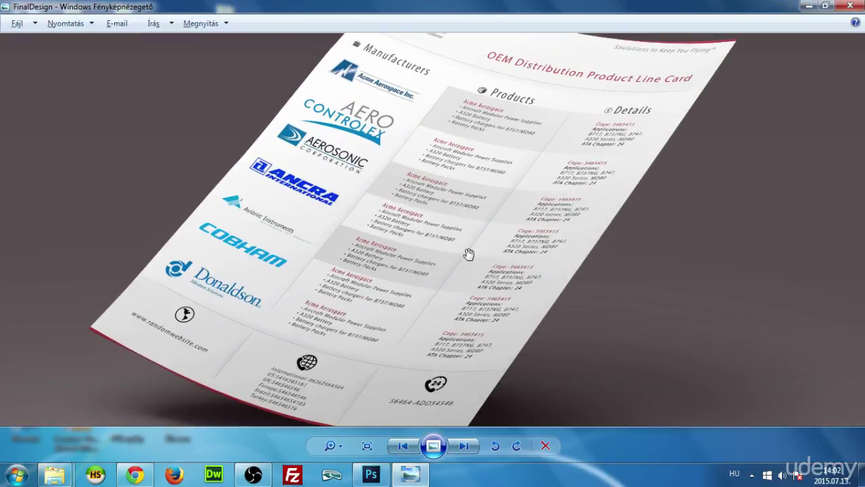
pyautogui.scroll(-3, 469, 252)
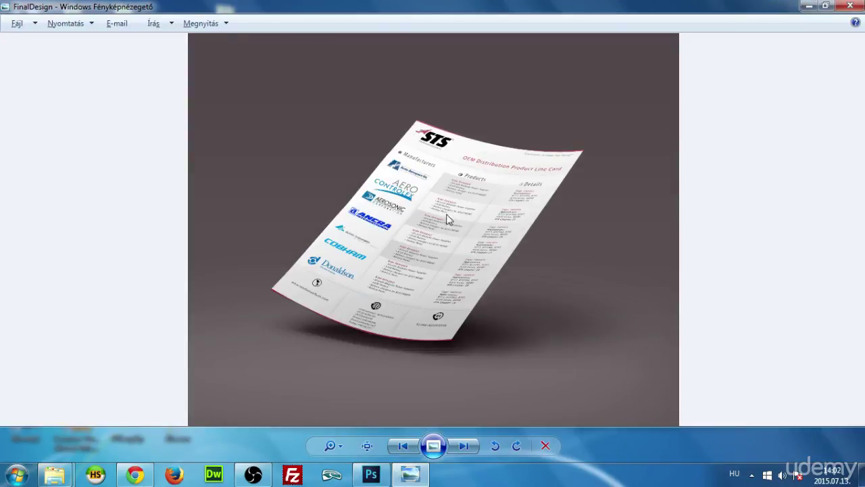